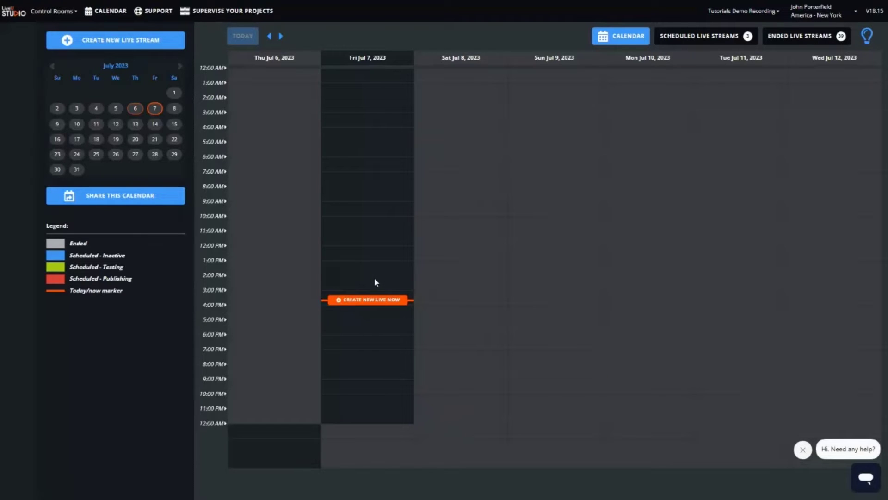
Create a new live stream starting now and, in its production view, preview the lower thirds before blanking that layer again
click(380, 302)
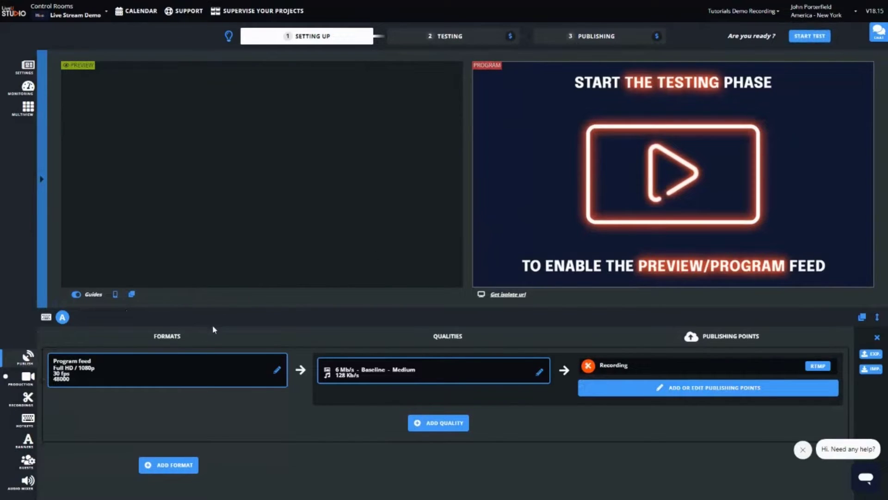
click(22, 380)
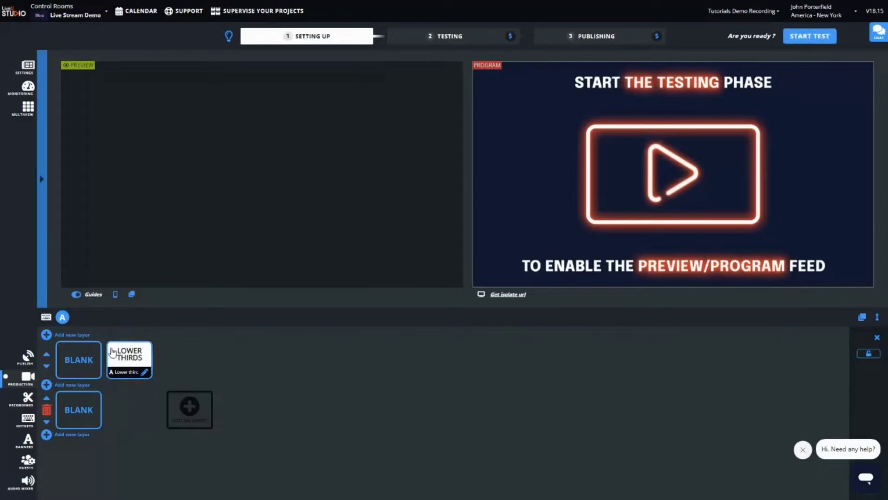
click(120, 360)
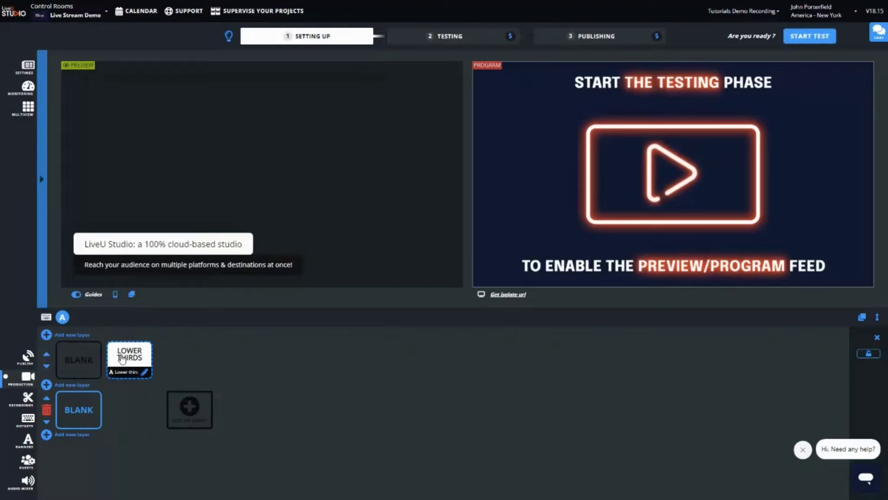
click(70, 361)
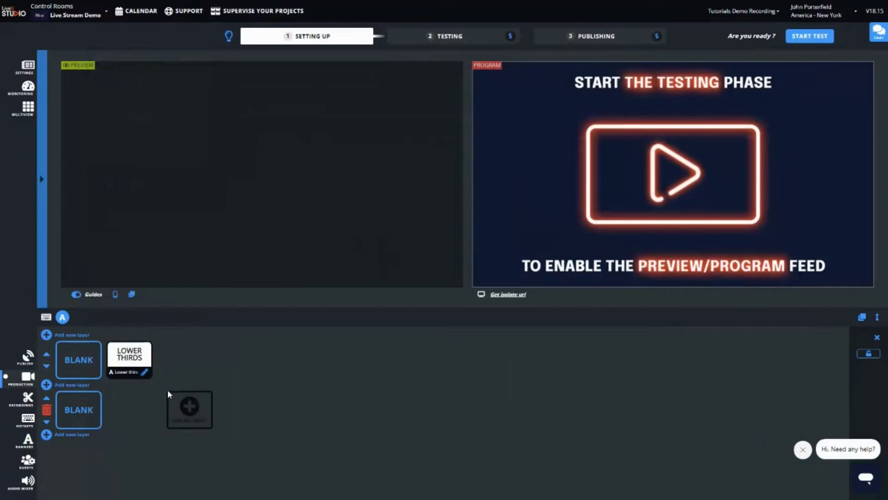
Add a live source input by assigning the LiveU LRT channel ST_01_10695_us-ore
click(190, 407)
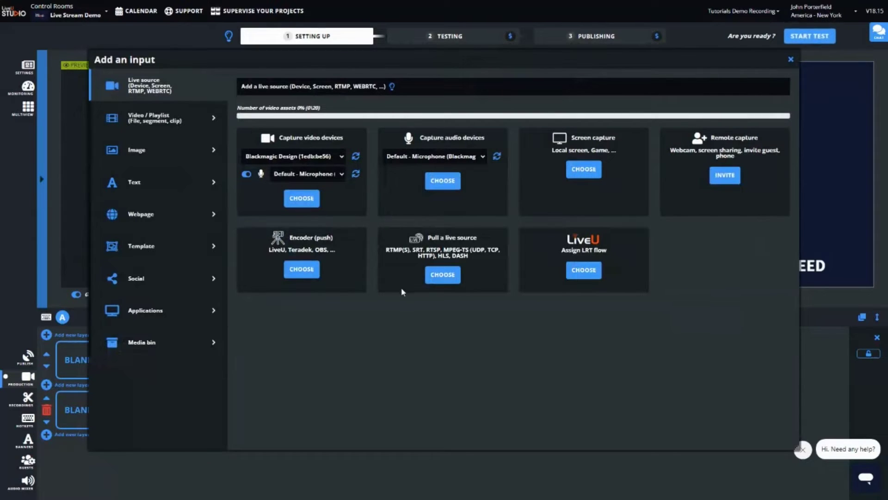
click(589, 271)
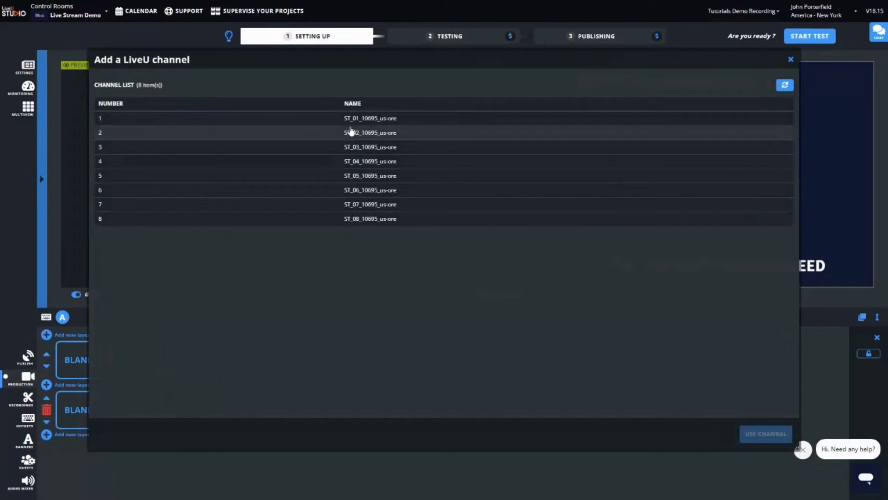
click(367, 119)
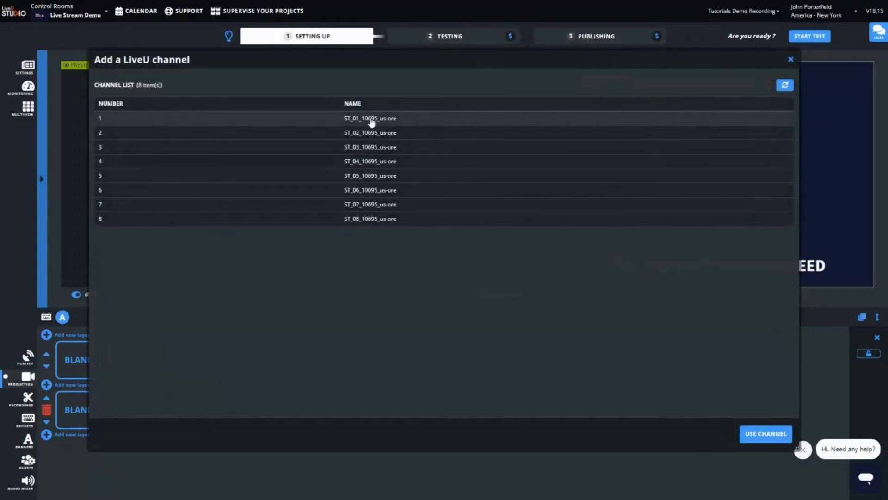
click(761, 432)
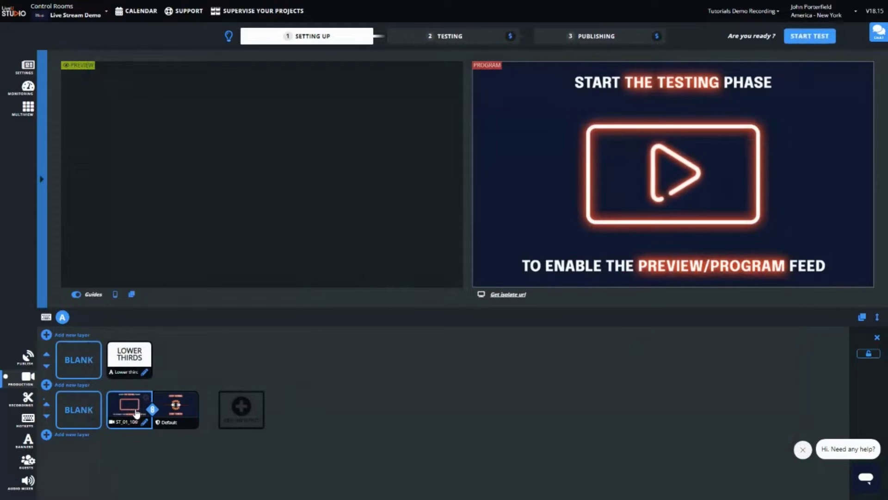
Look over the available RTMP and SRT push encoders and add a remote capture input with a guest invitation link
click(136, 413)
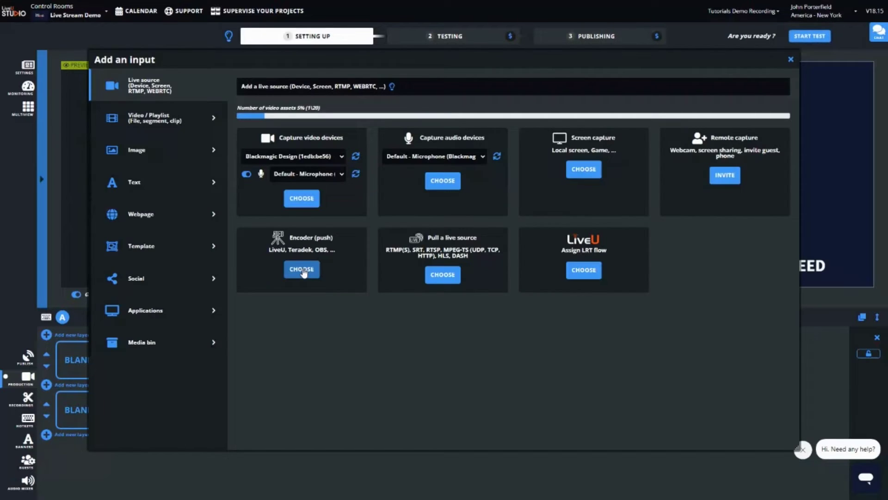
click(301, 271)
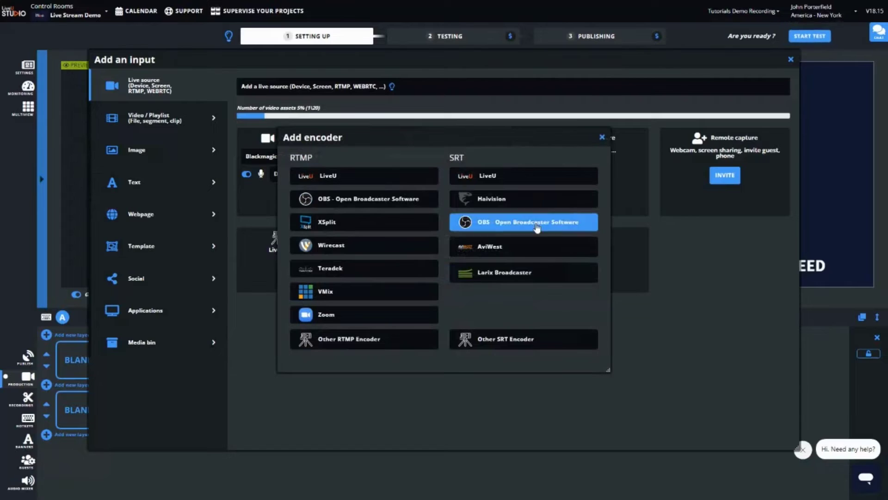
click(602, 137)
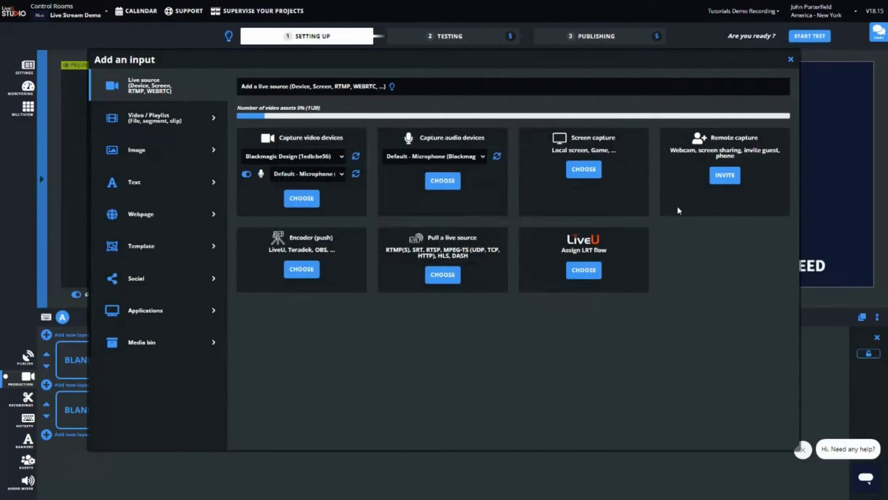
click(724, 175)
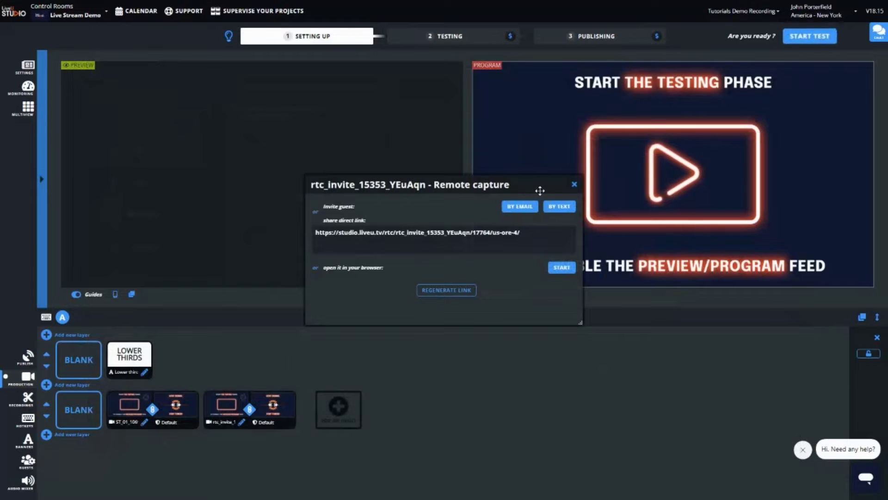
click(573, 185)
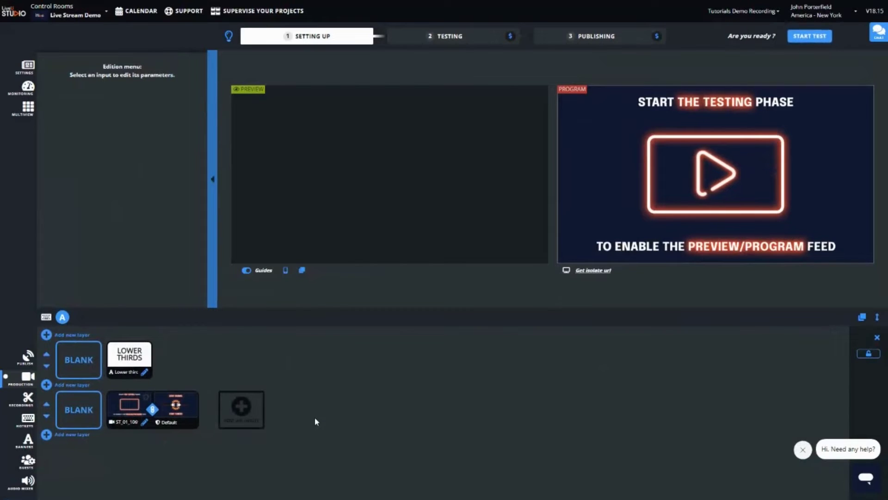
Upload the image LiveU_showscreen2 as a new image input on the video layer
click(242, 416)
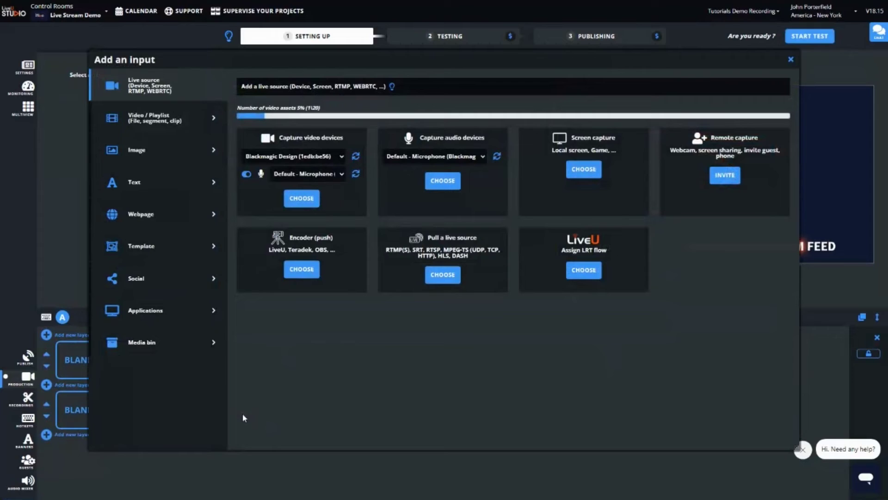
click(158, 149)
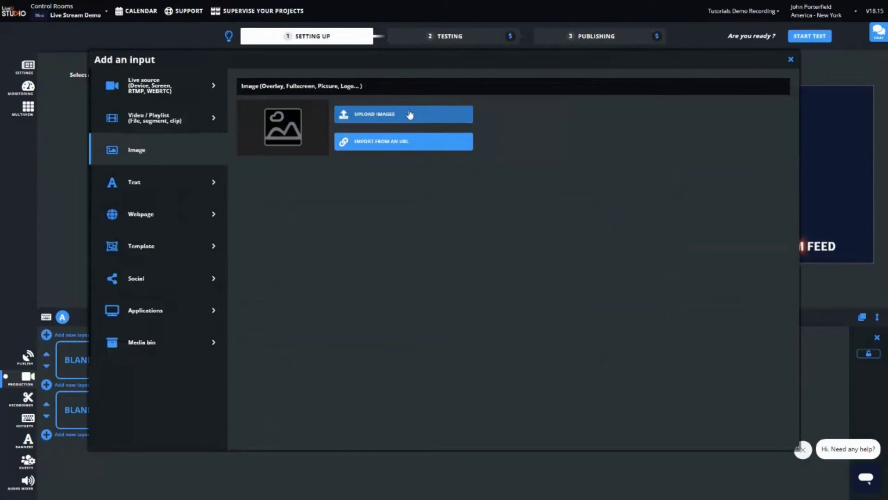
click(406, 114)
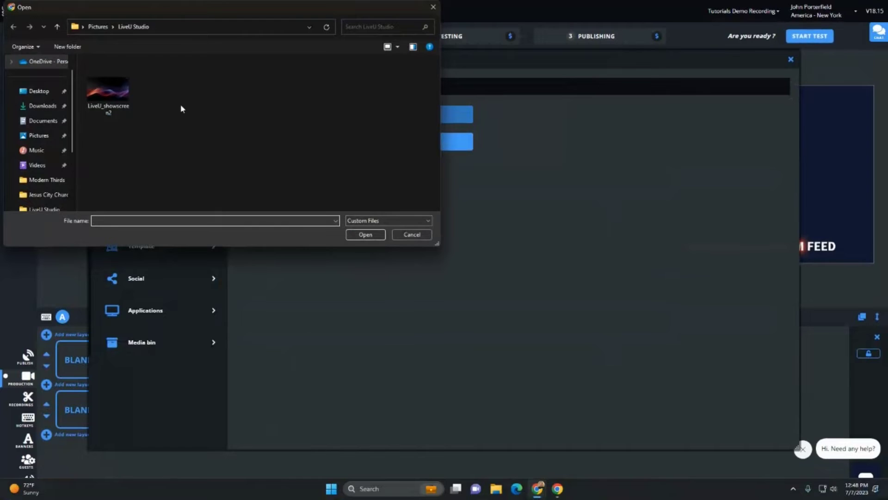
click(108, 91)
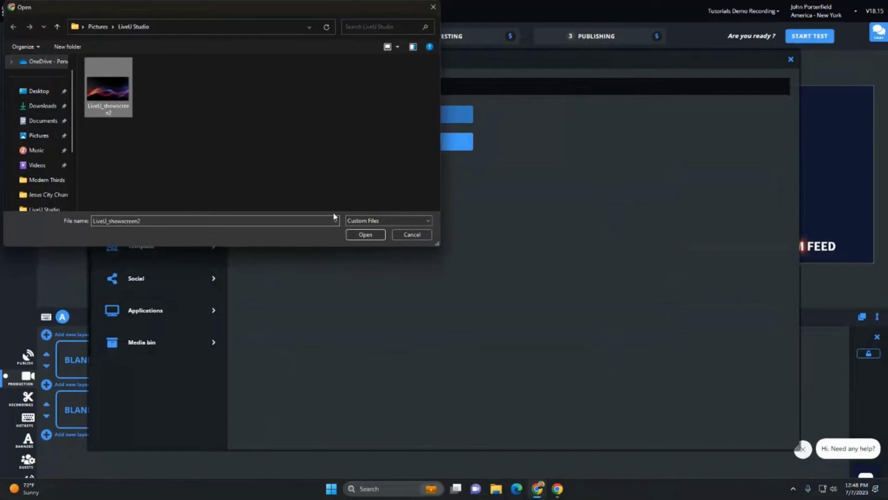
click(364, 235)
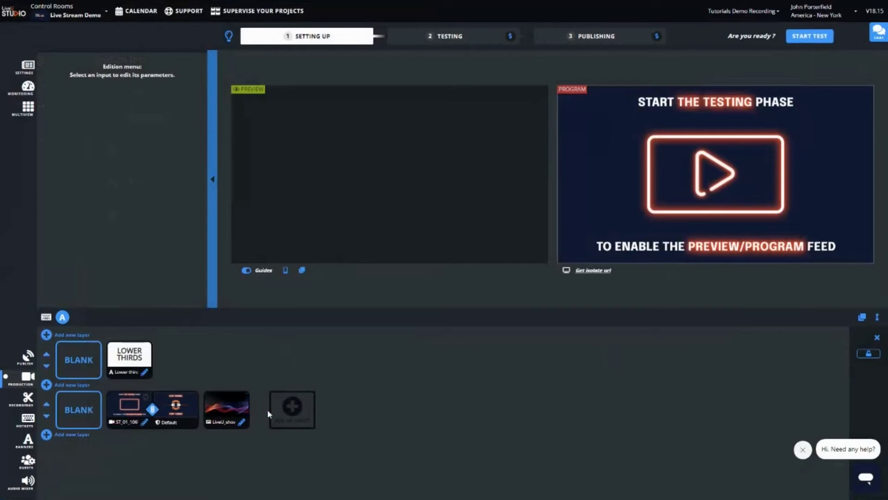
Add a standard framed single-input template with LiveU_showscreen2.png as background, and bring it into the preview
click(287, 415)
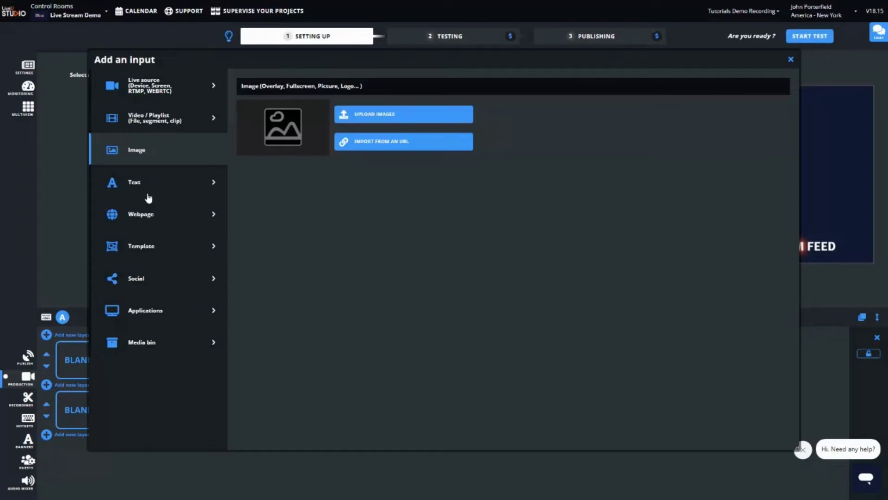
click(153, 247)
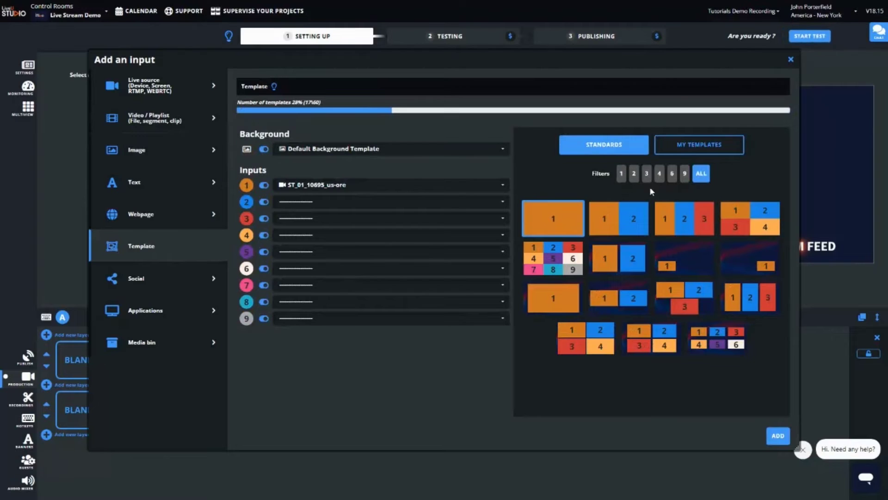
click(699, 144)
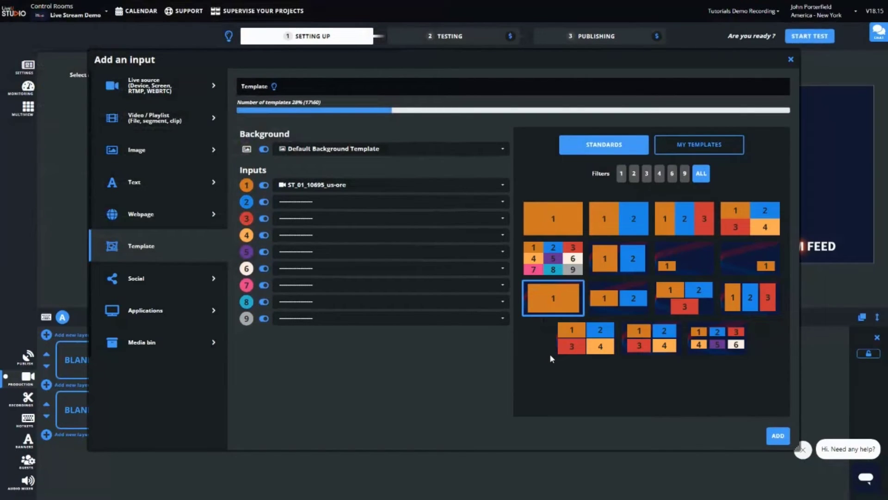
mouse_move(552, 306)
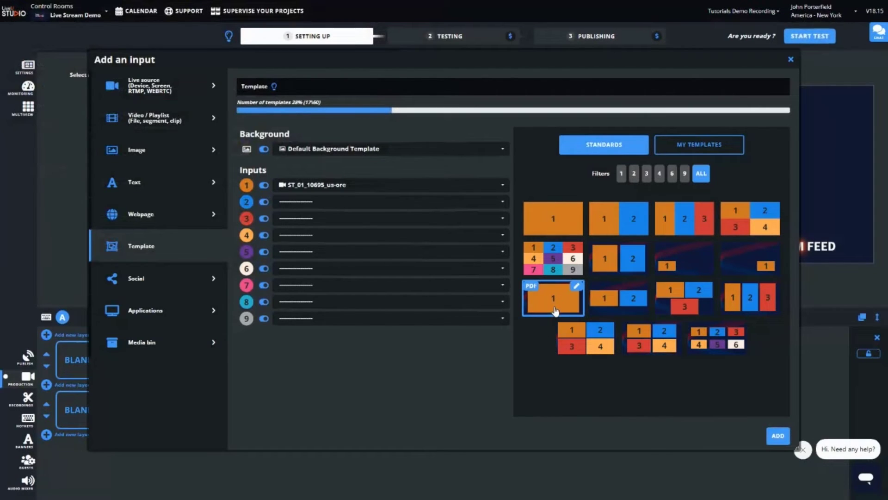
click(296, 152)
click(310, 195)
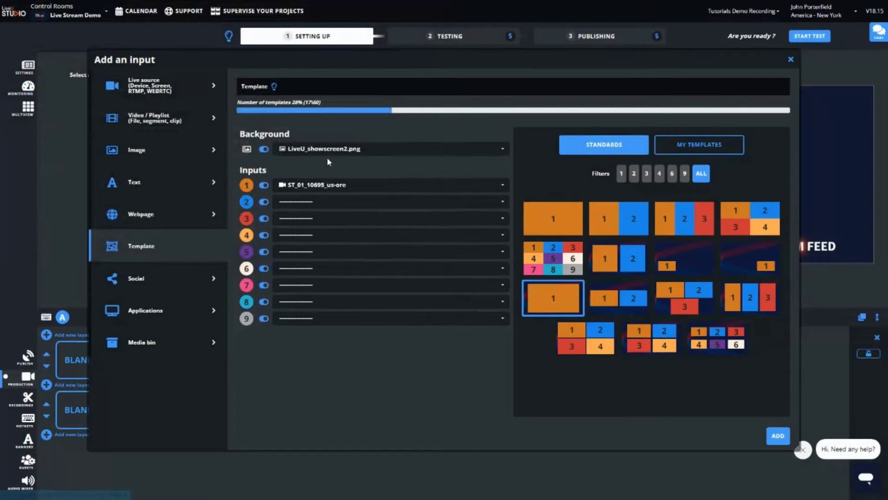
click(777, 435)
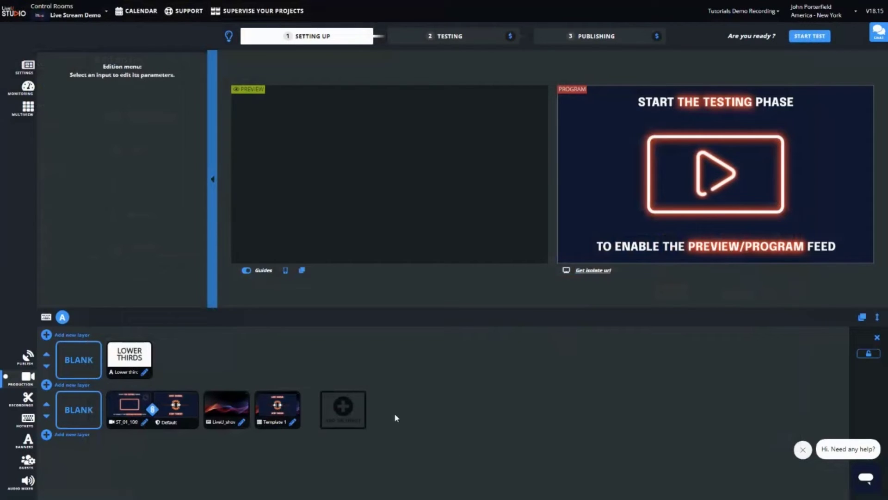
click(280, 414)
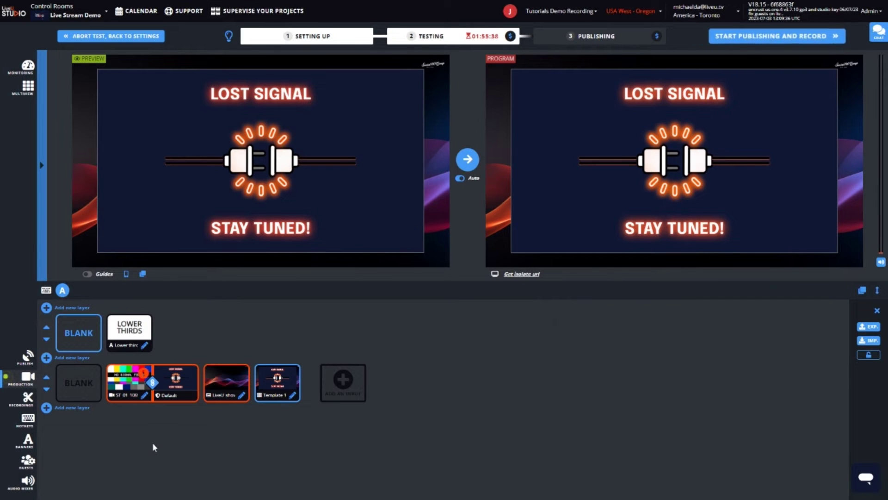
Assign the LU-800 unit 80C122-24022 to channel ST_01_10695_us-ore and start its transmission
click(144, 396)
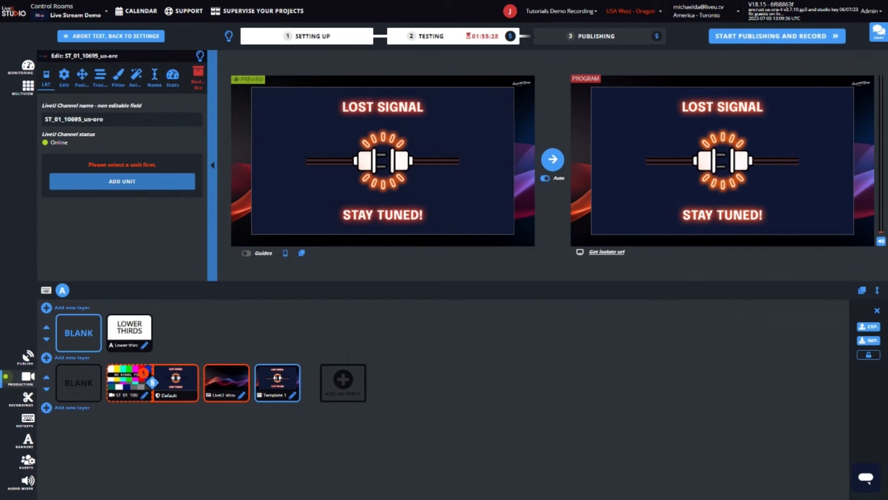
click(111, 184)
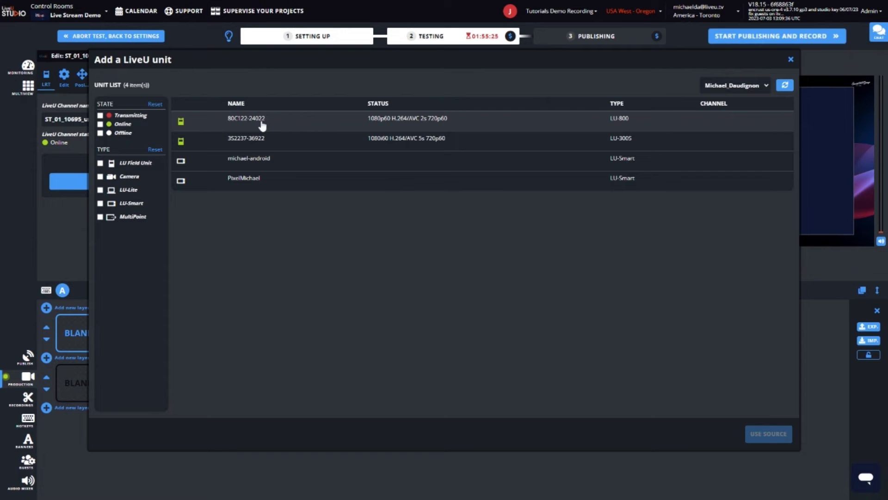
click(262, 122)
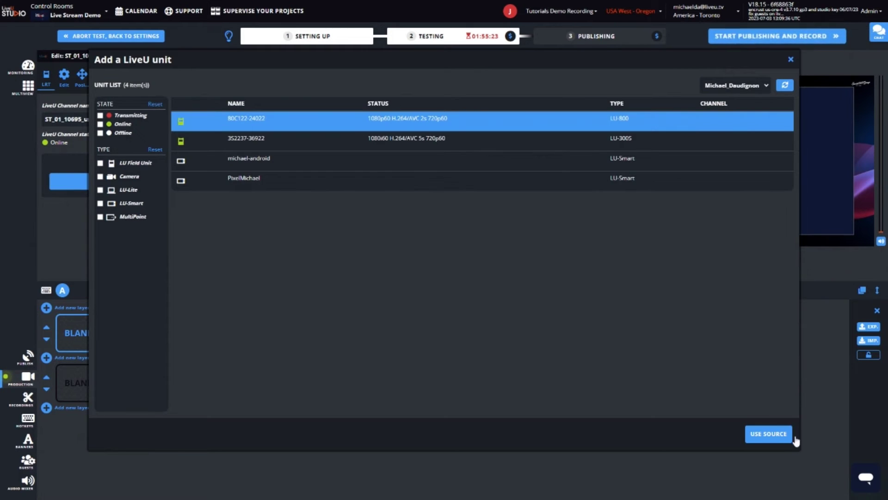
click(769, 435)
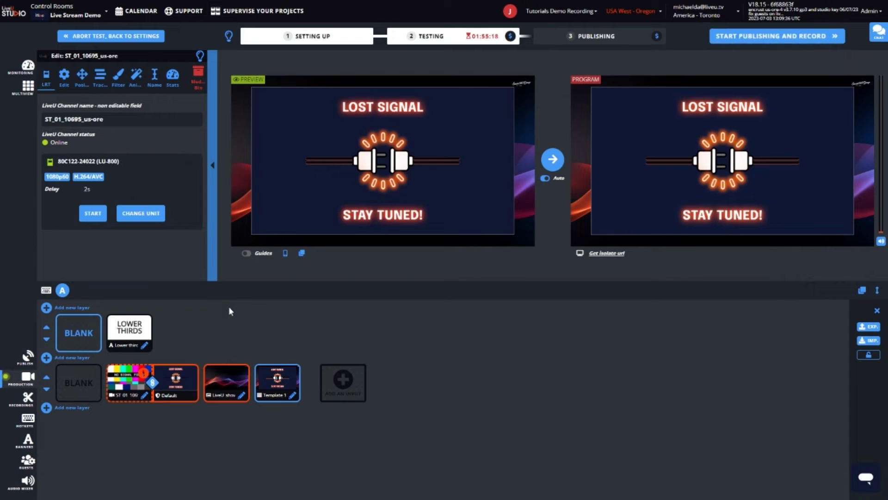
click(91, 214)
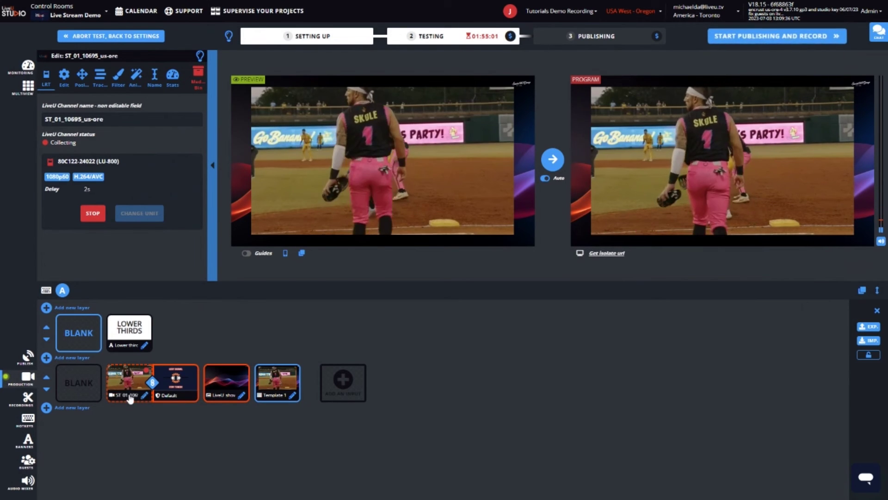
click(28, 481)
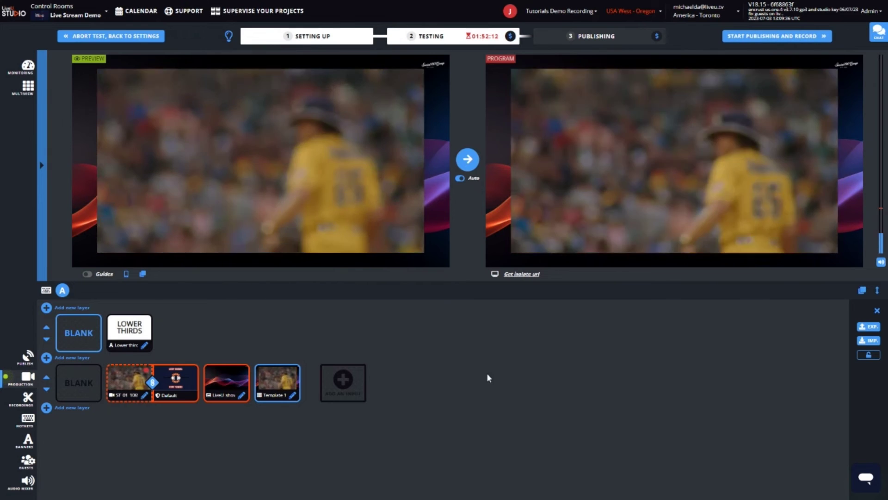
Browse the available publishing points, including RTMP / RTMPS, and select the Facebook page as a destination with the title Live Stream Demo
click(28, 356)
click(620, 363)
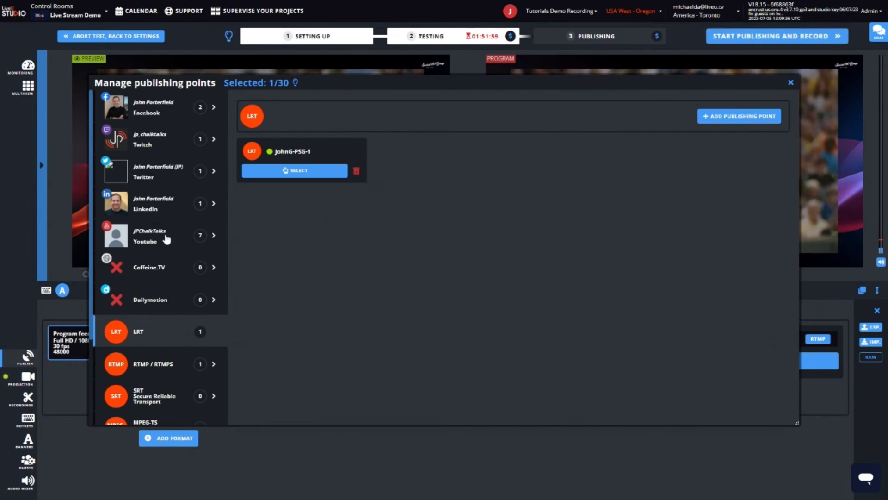
click(150, 370)
scroll(153, 401, down, 3)
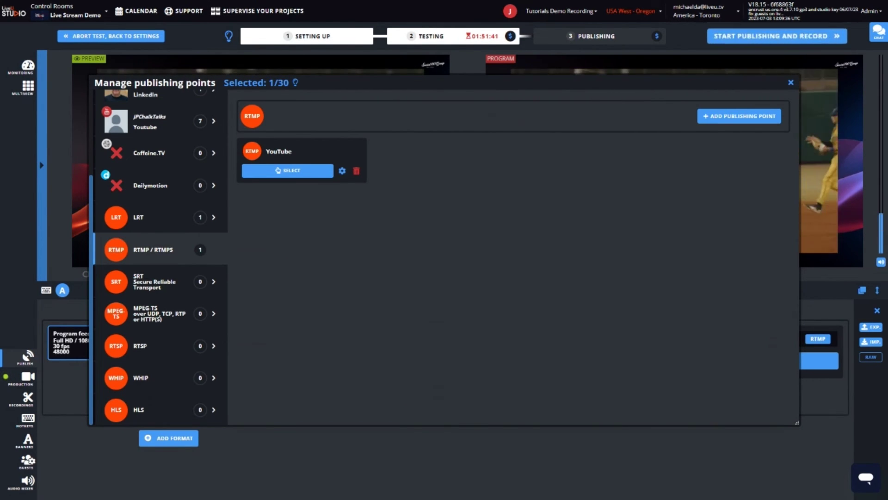
scroll(185, 285, up, 3)
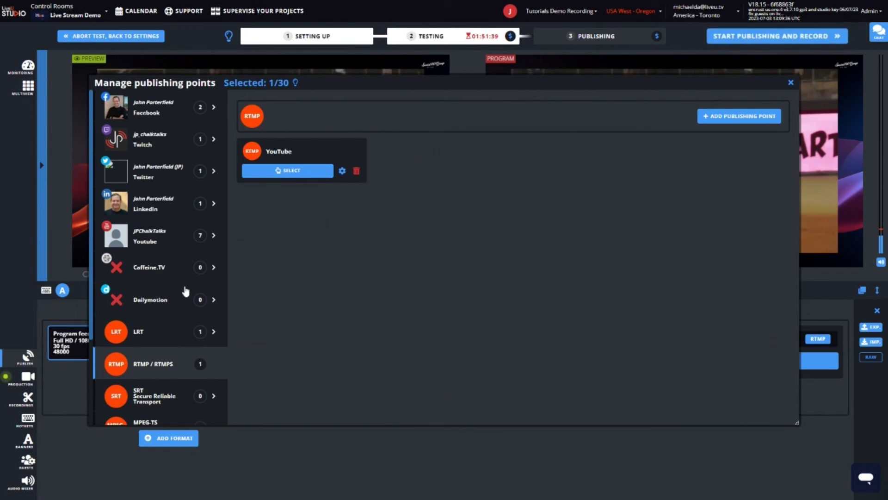
click(169, 109)
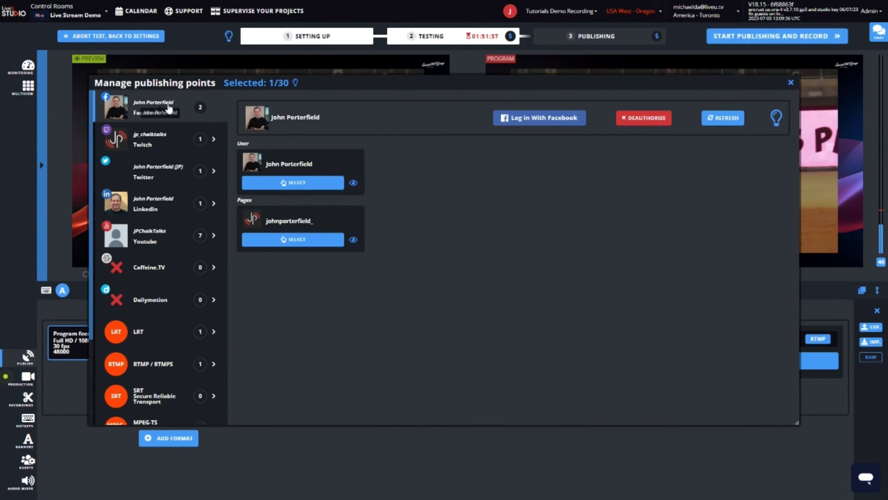
click(282, 241)
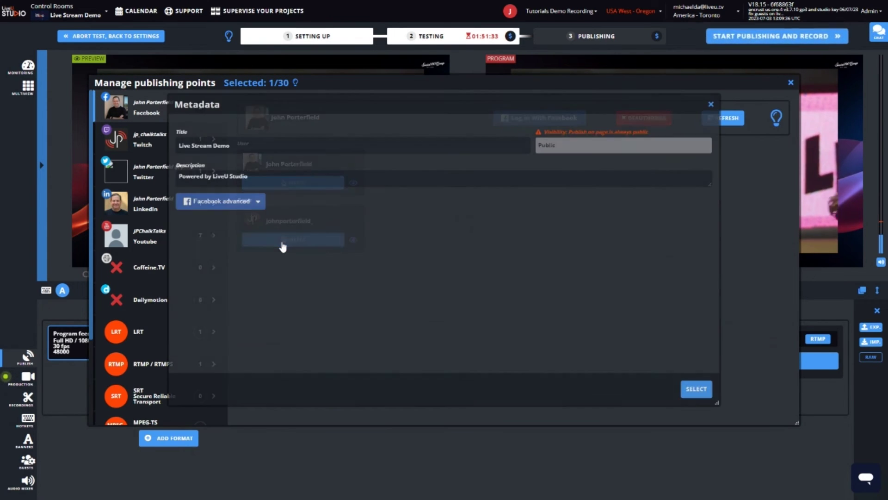
click(696, 389)
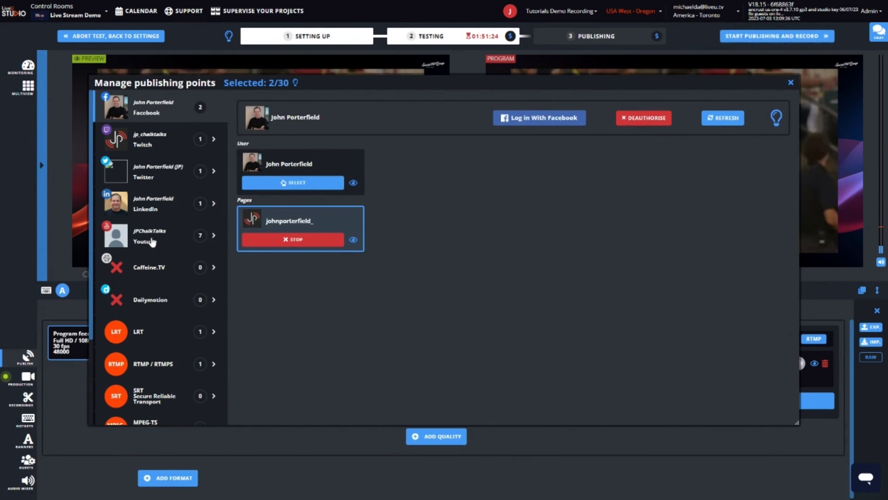
Add the YouTube RTMP point and the listed LRT point to the selected publishing destinations
click(152, 368)
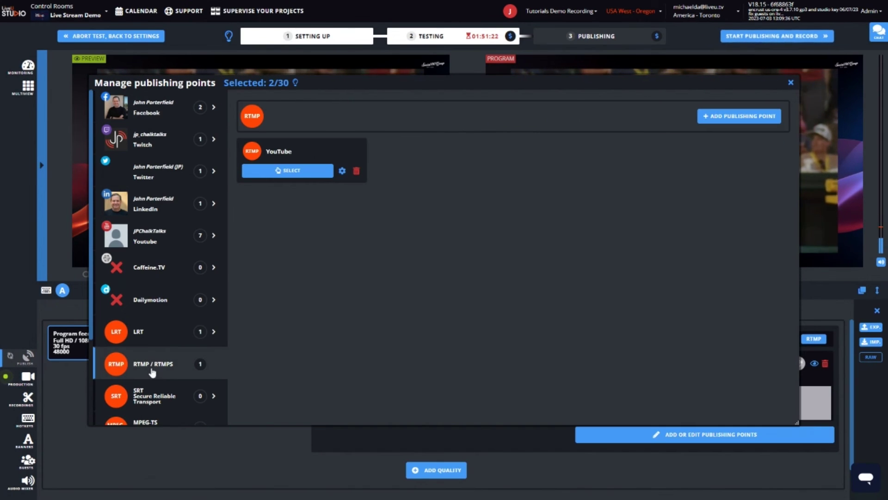
click(276, 170)
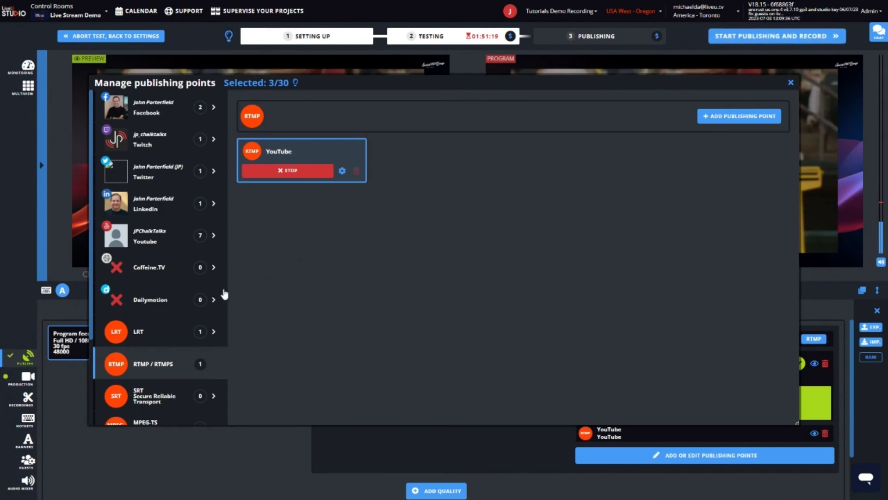
click(136, 341)
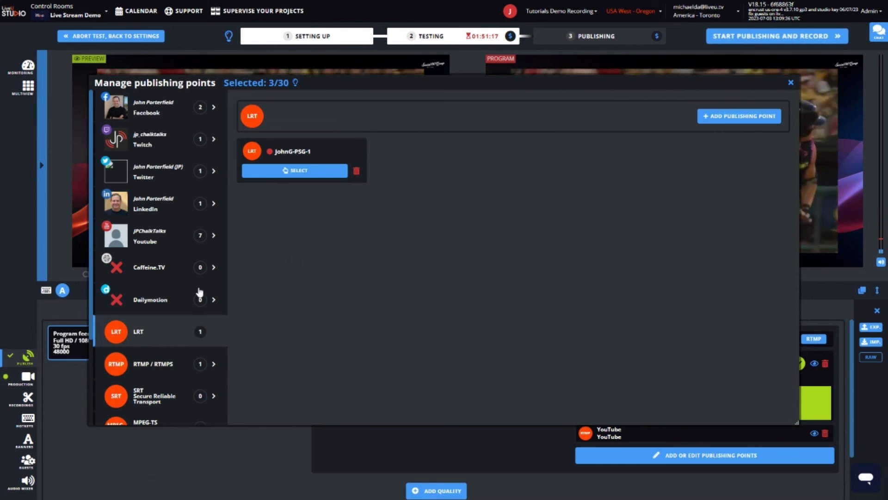
click(281, 171)
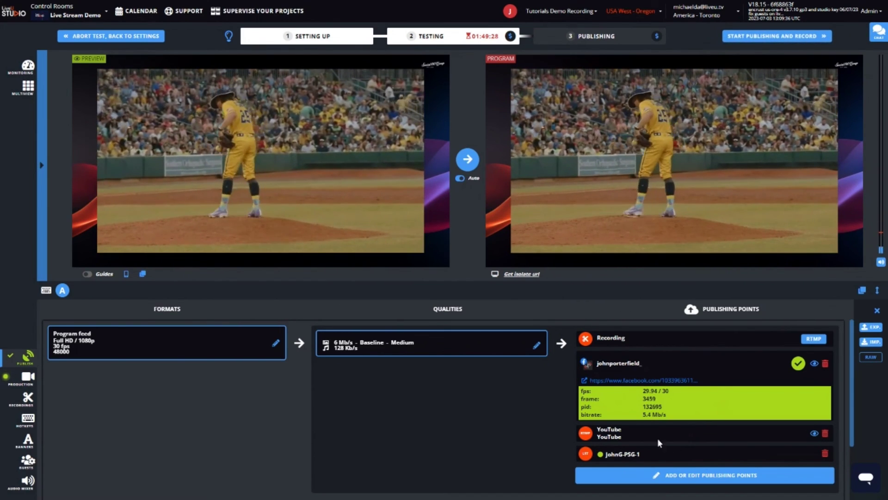
Start publishing and recording the live stream, and check the status of the recording and each publishing point
click(755, 38)
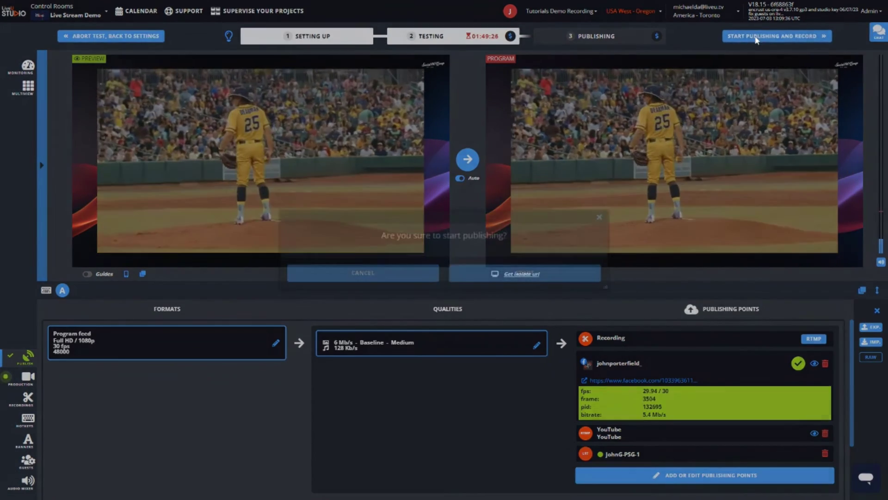
click(523, 274)
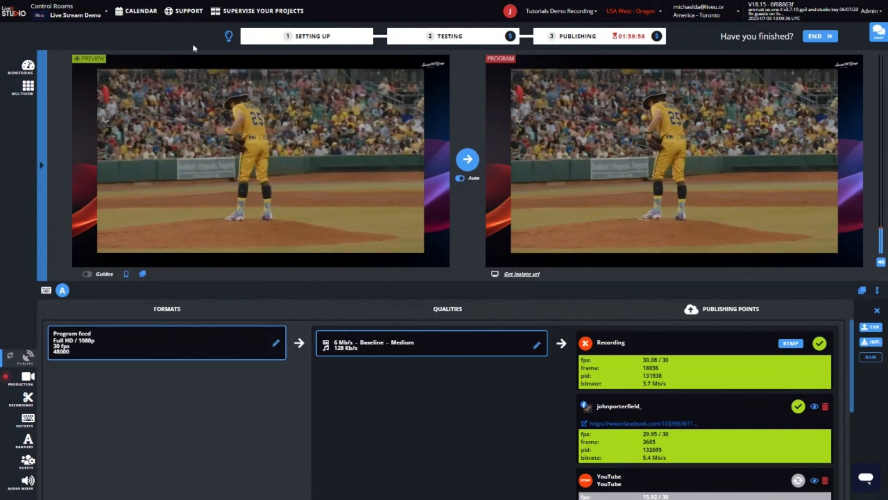
scroll(540, 373, down, 1)
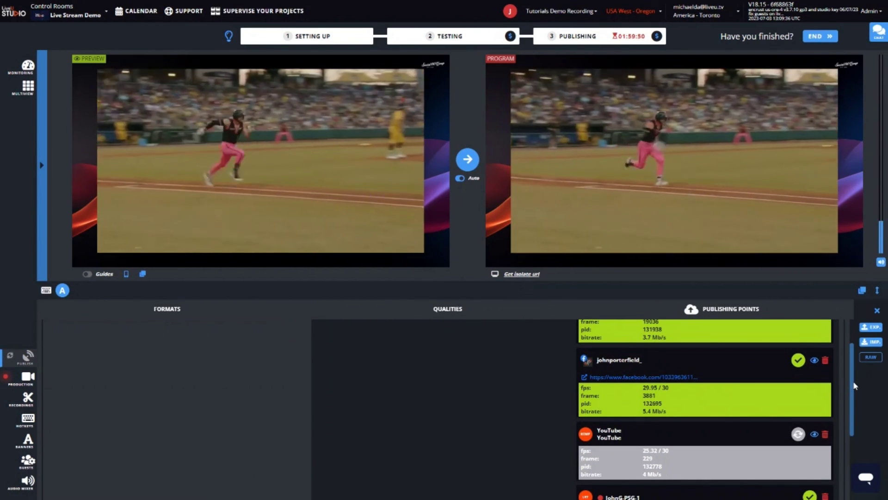
drag(855, 385, 854, 395)
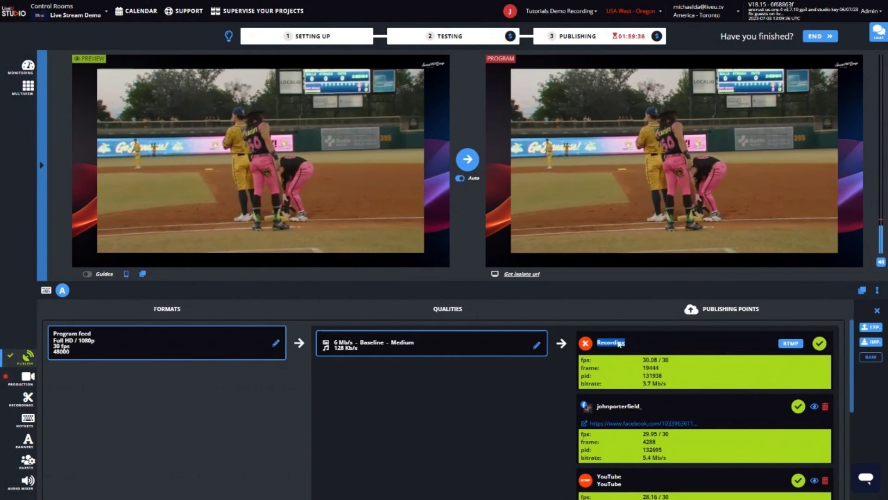
View the recordings of the Live Stream Demo and end the live publishing
click(26, 398)
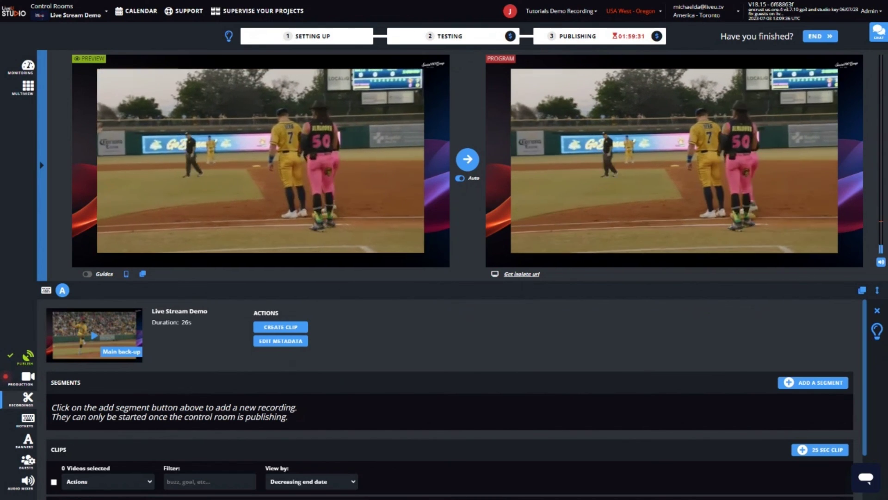
click(822, 37)
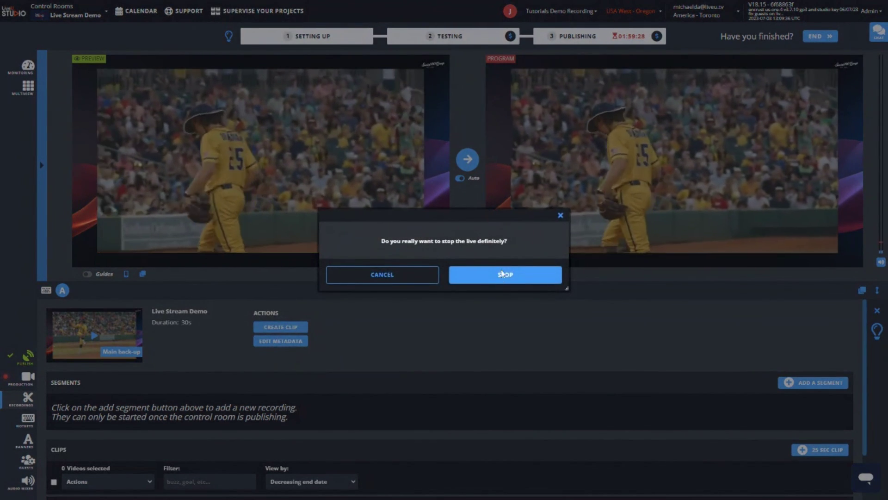